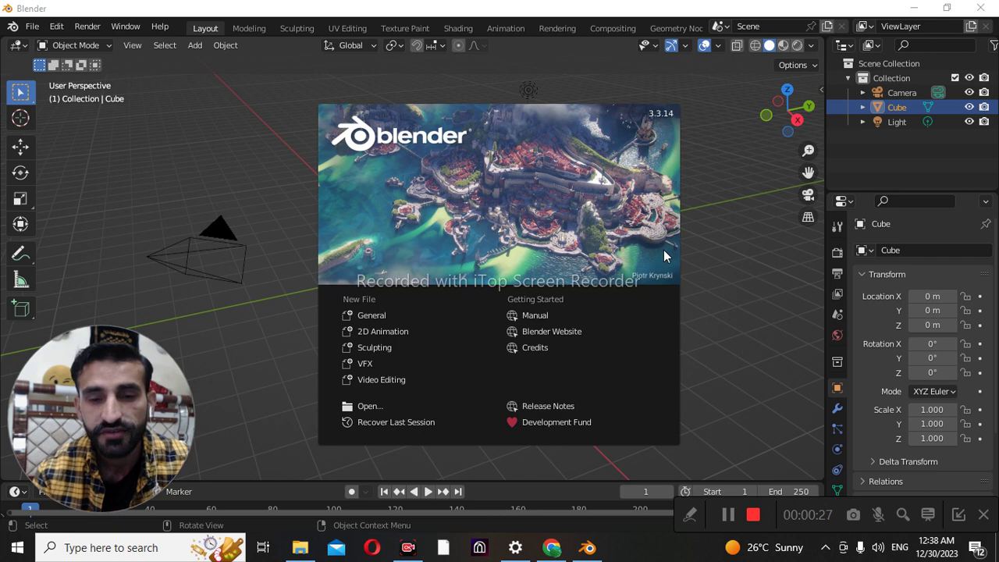
Step: Find the Microsoft Store among the installed Windows programs and open it
left_click(17, 549)
scroll(101, 344, "down", 5)
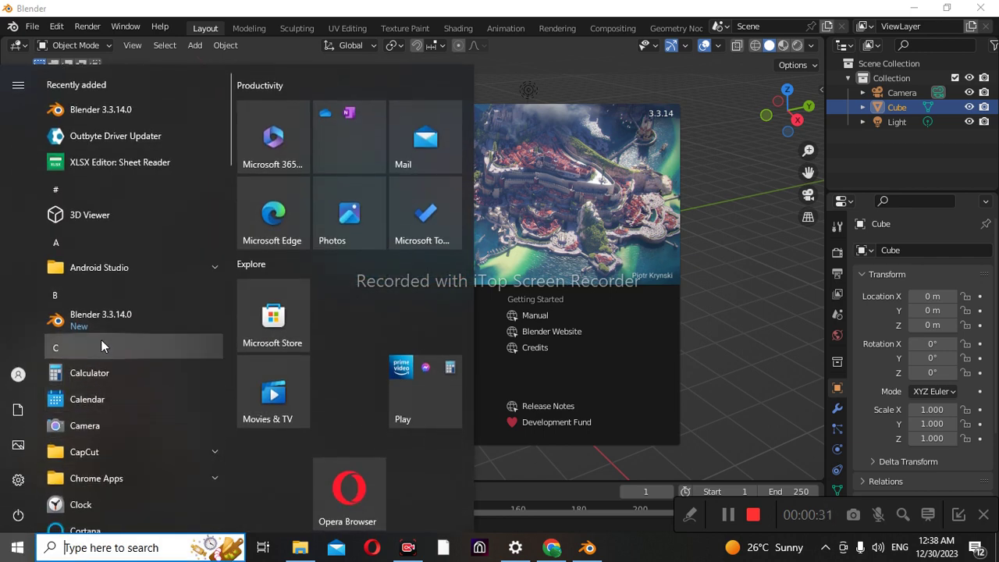
scroll(102, 347, "down", 7)
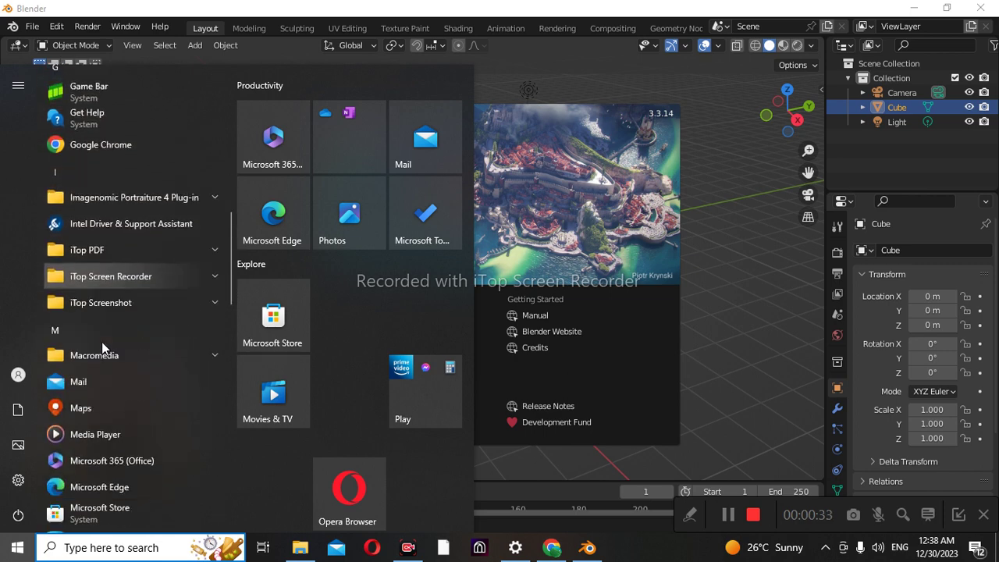
scroll(102, 342, "down", 4)
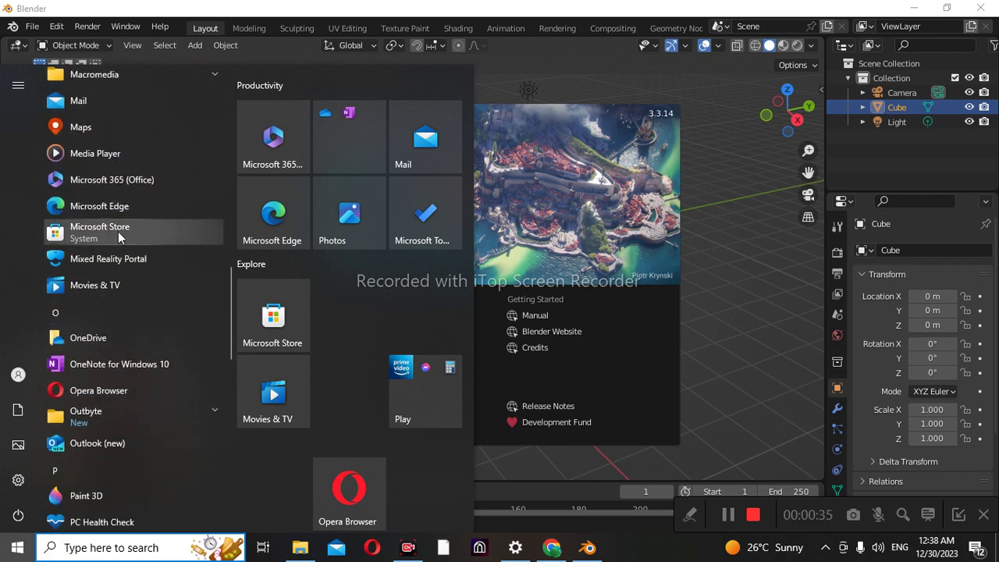
left_click(118, 231)
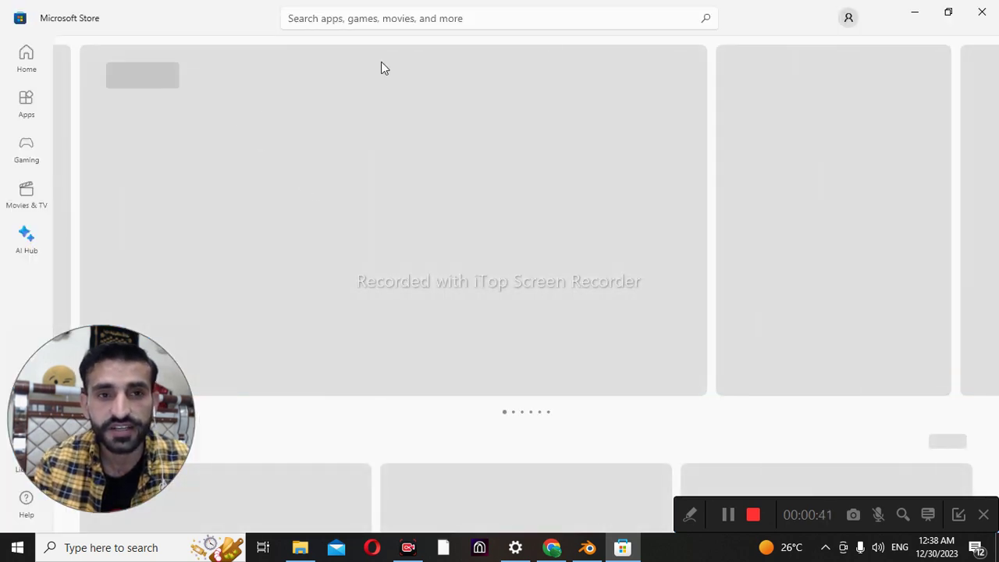
Step: Search the Microsoft Store for "blender" and look over the Blender app listing
left_click(381, 18)
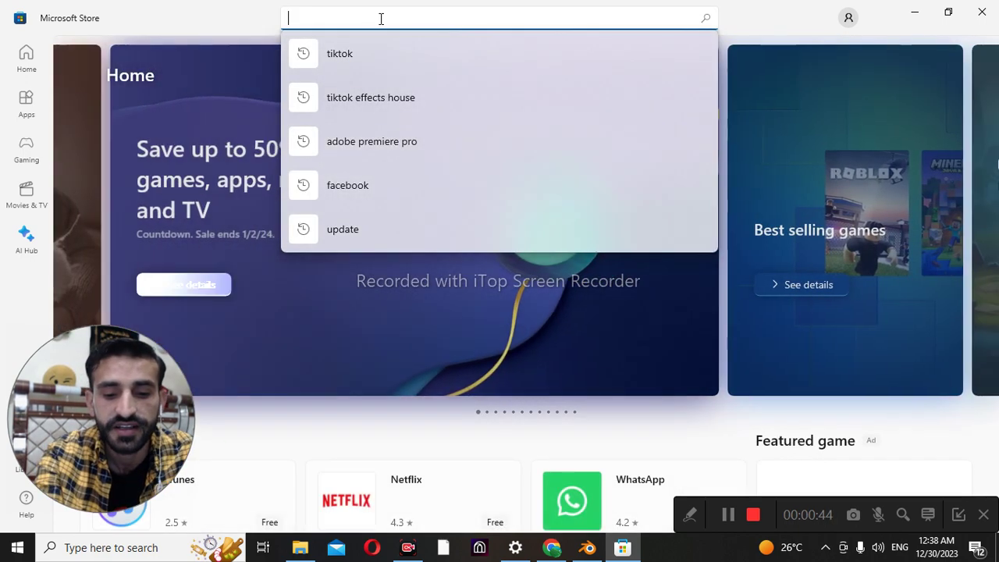
type("blender")
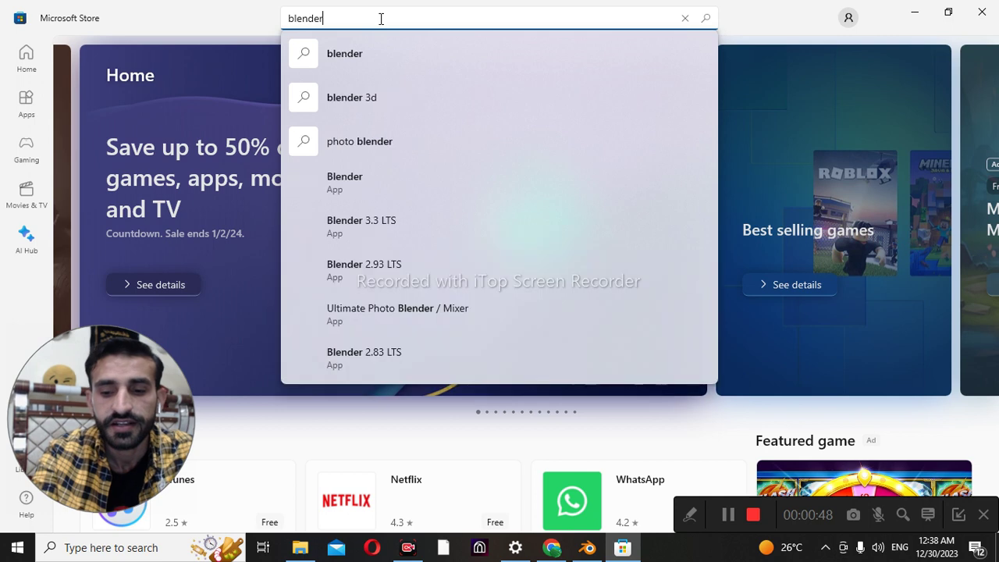
key("Return")
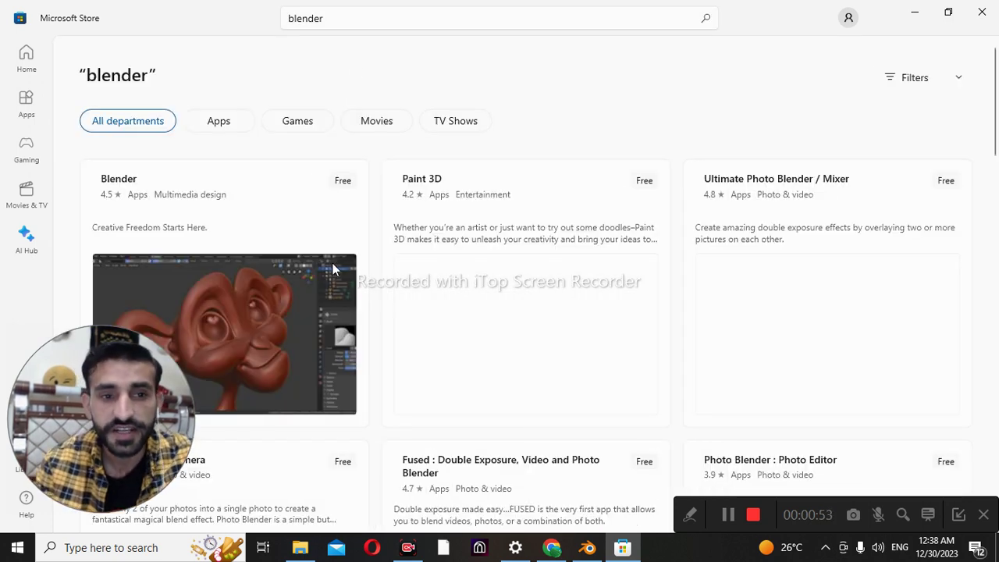
mouse_move(289, 210)
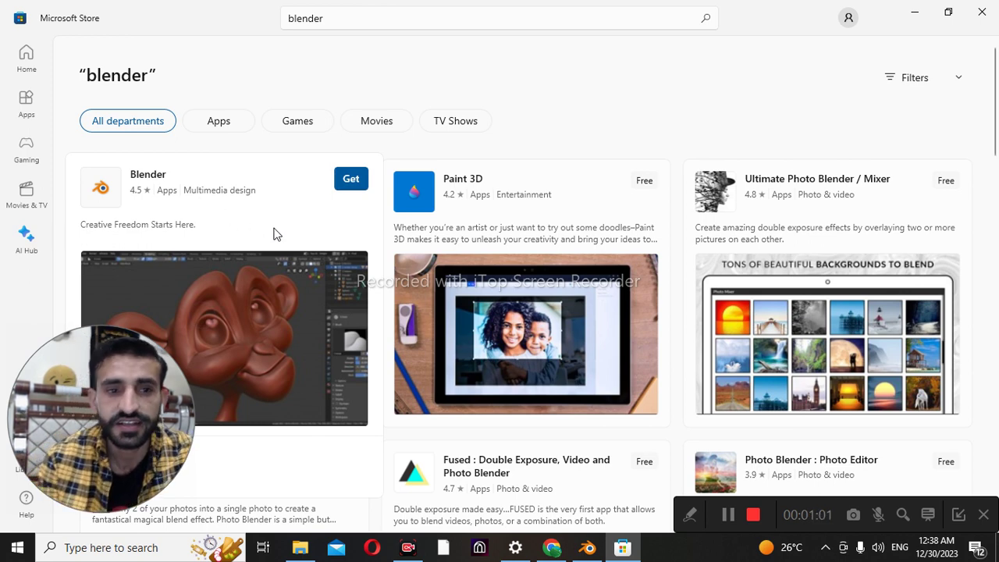
scroll(267, 234, "down", 2)
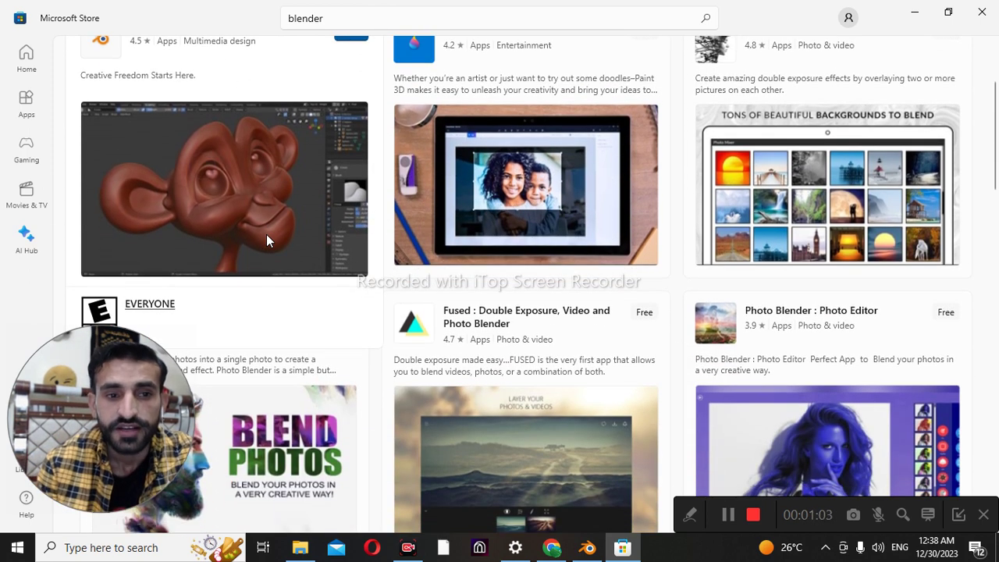
scroll(266, 234, "up", 1)
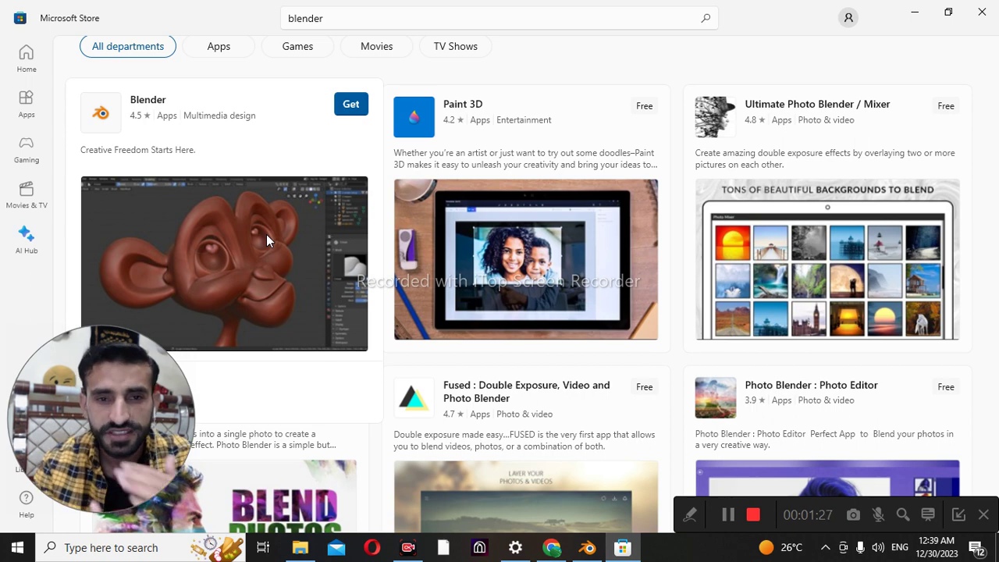
Step: Minimize the Microsoft Store to return to Blender, and dismiss the splash screen
left_click(918, 15)
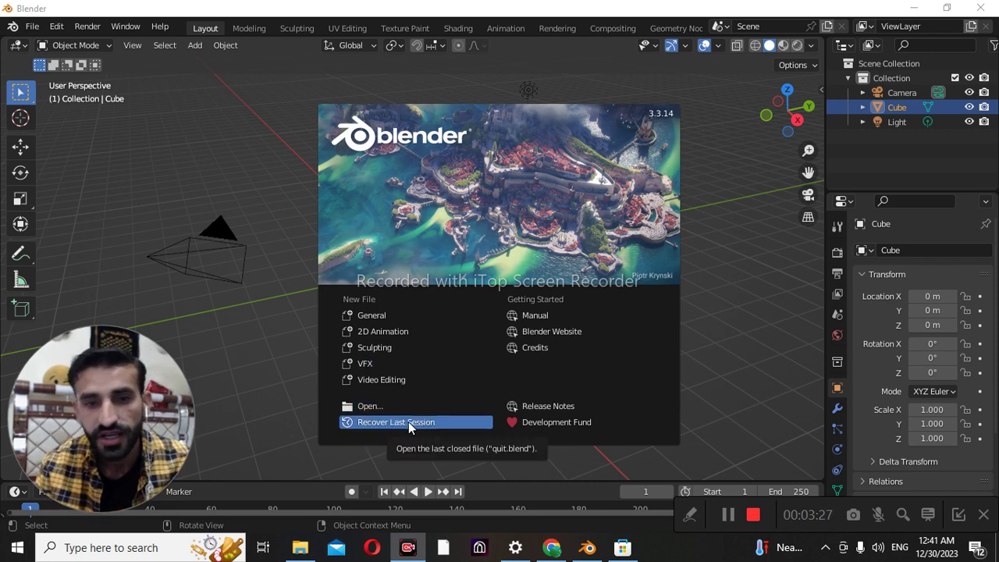
left_click(240, 134)
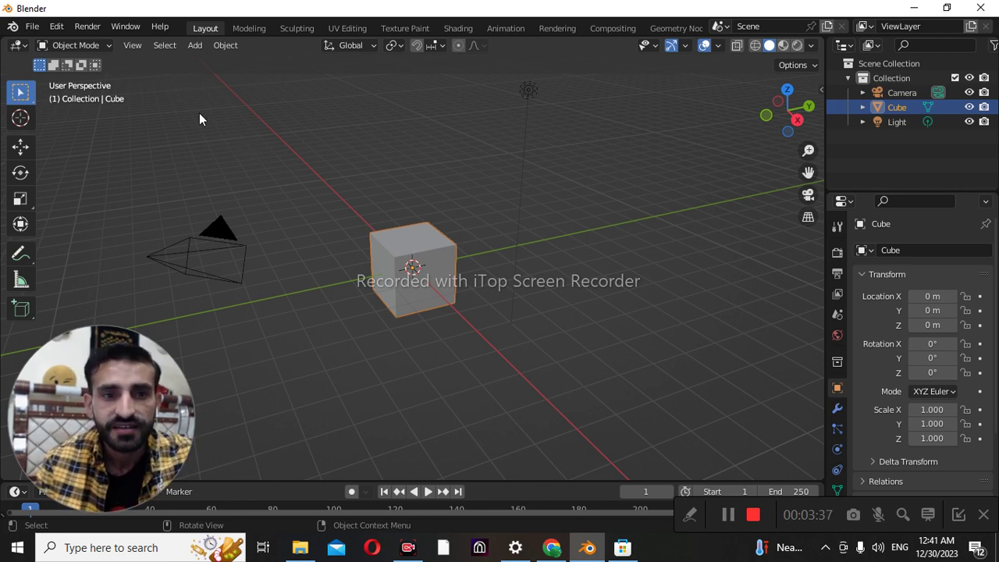
Step: Select the default scene's objects in the viewport one after another: the light, the cube, and the camera
scroll(491, 134, "down", 5)
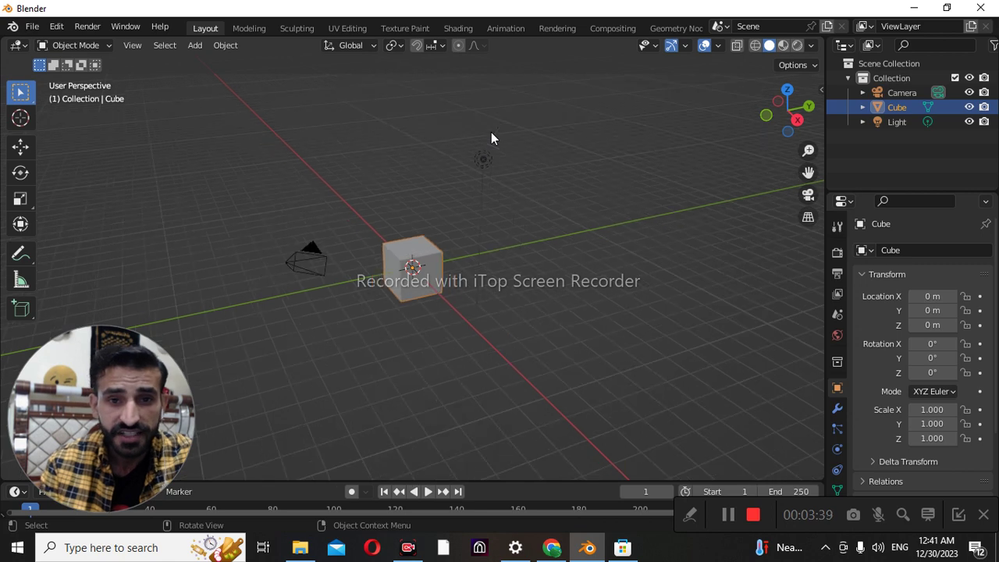
scroll(484, 139, "down", 5)
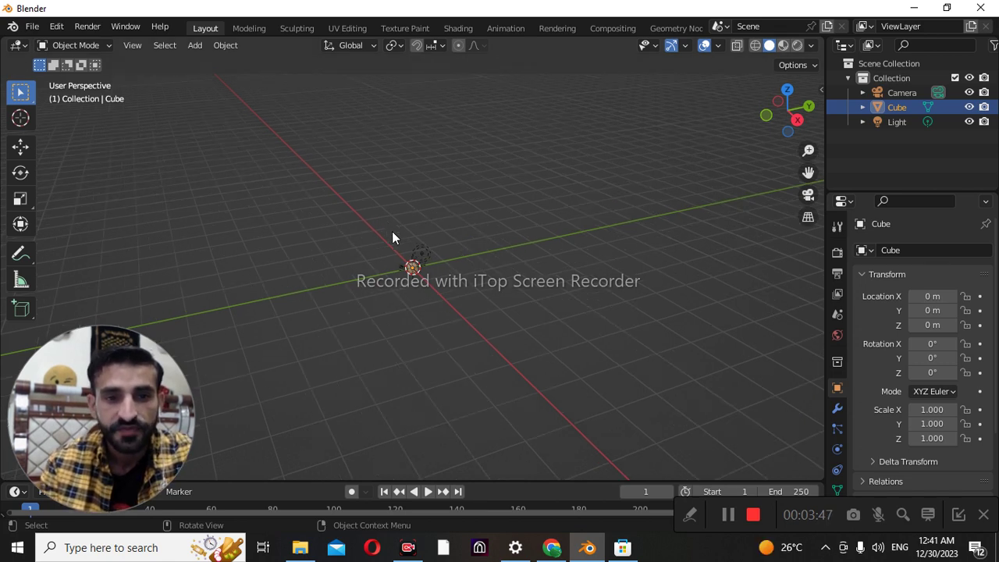
scroll(408, 247, "up", 1)
scroll(407, 248, "up", 8)
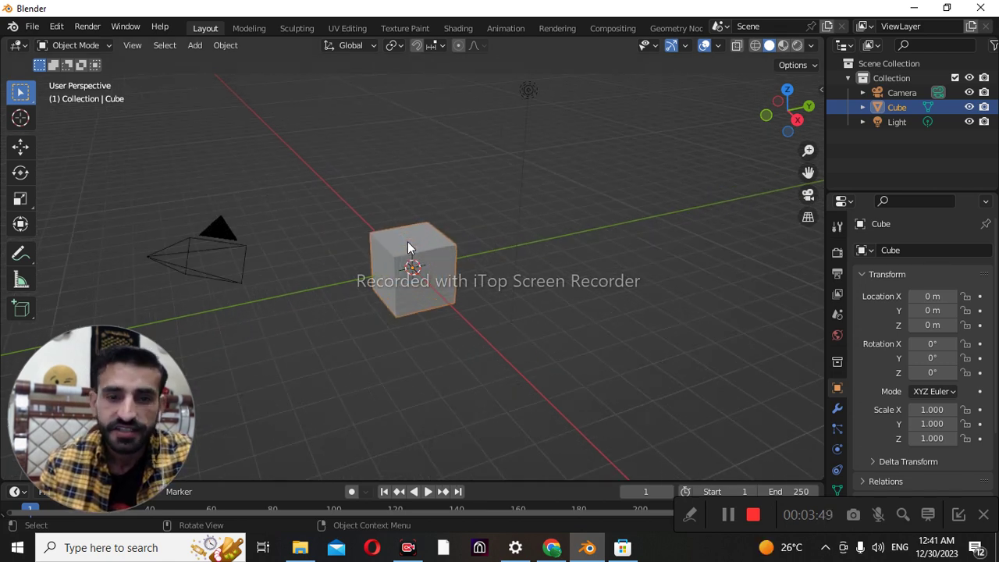
scroll(408, 247, "down", 2)
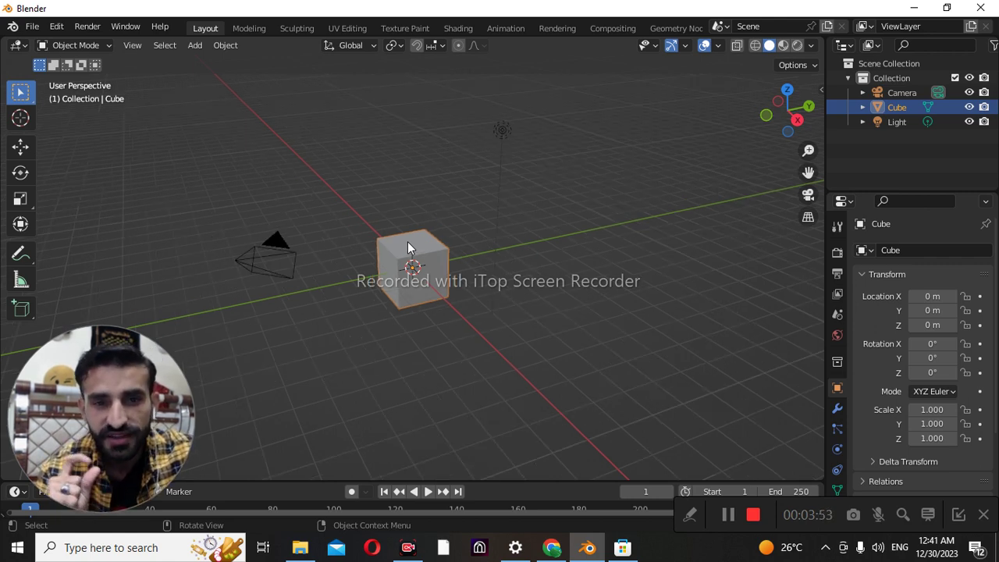
left_click(503, 129)
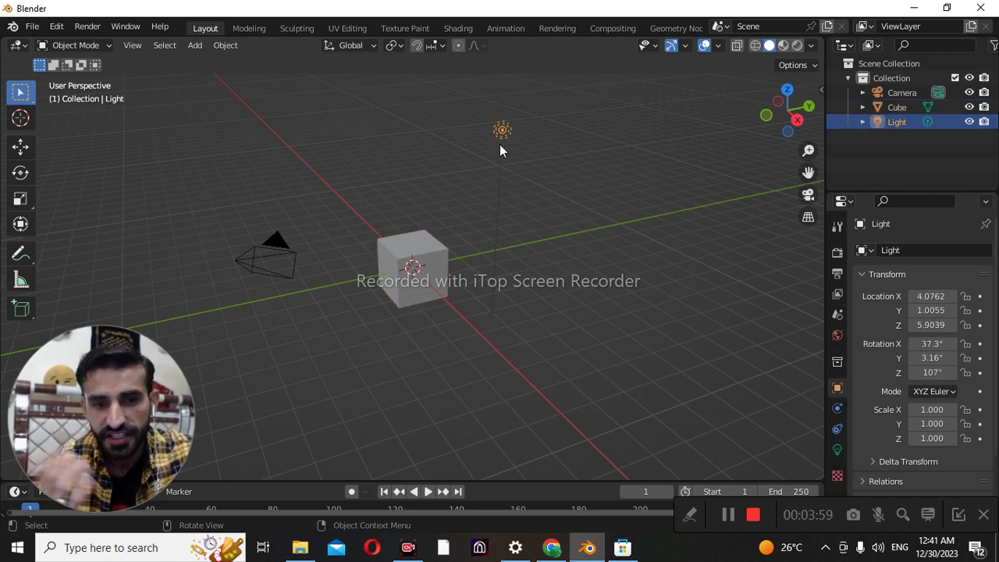
left_click(426, 248)
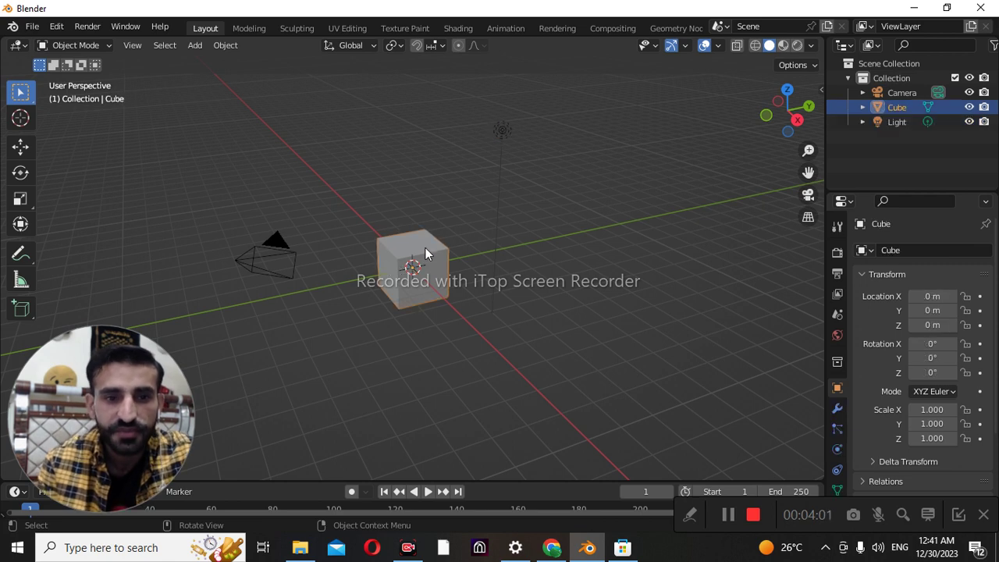
left_click(277, 237)
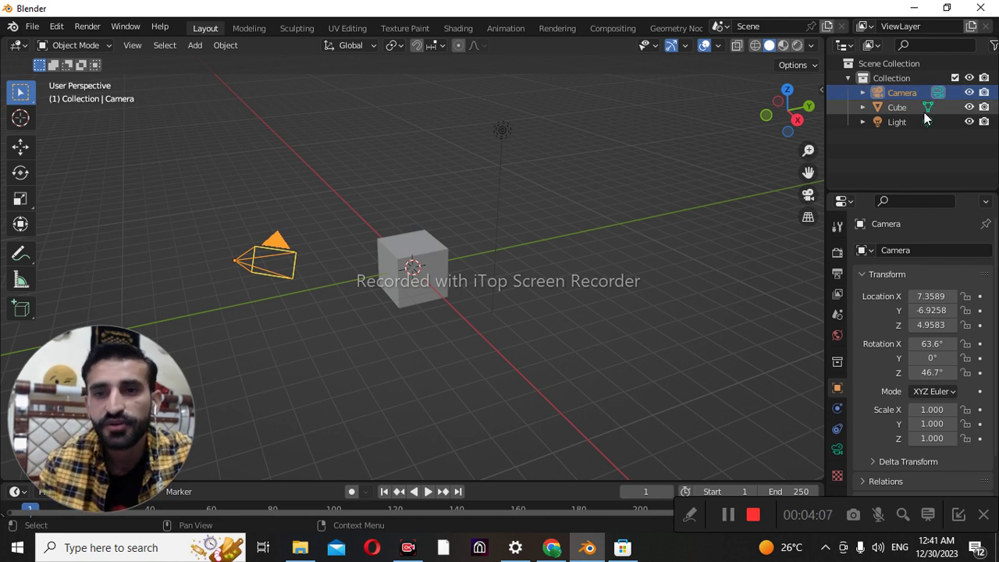
Step: Expand the Camera, Cube and Light entries in the scene collection to reveal their data
left_click(862, 92)
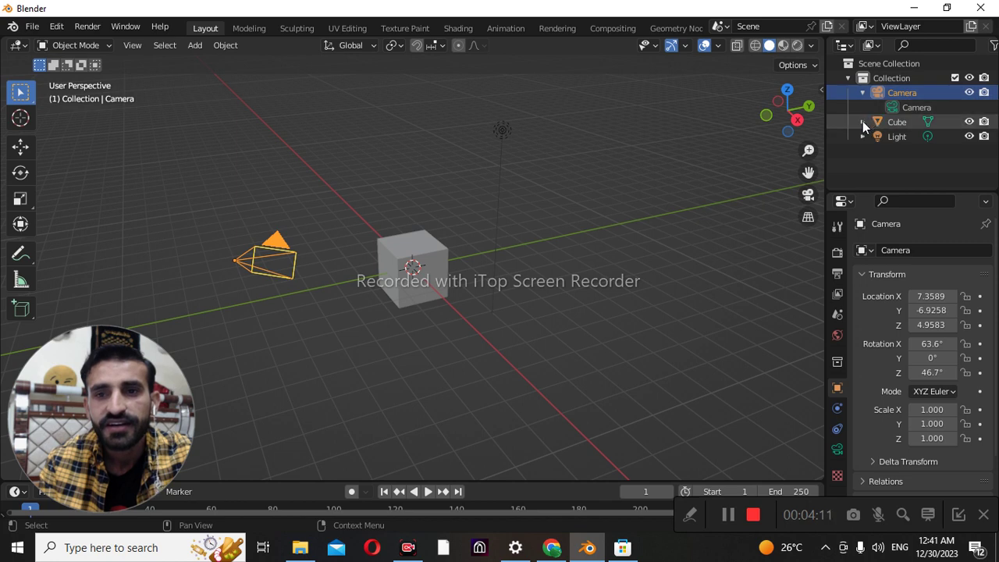
left_click(862, 122)
left_click(862, 151)
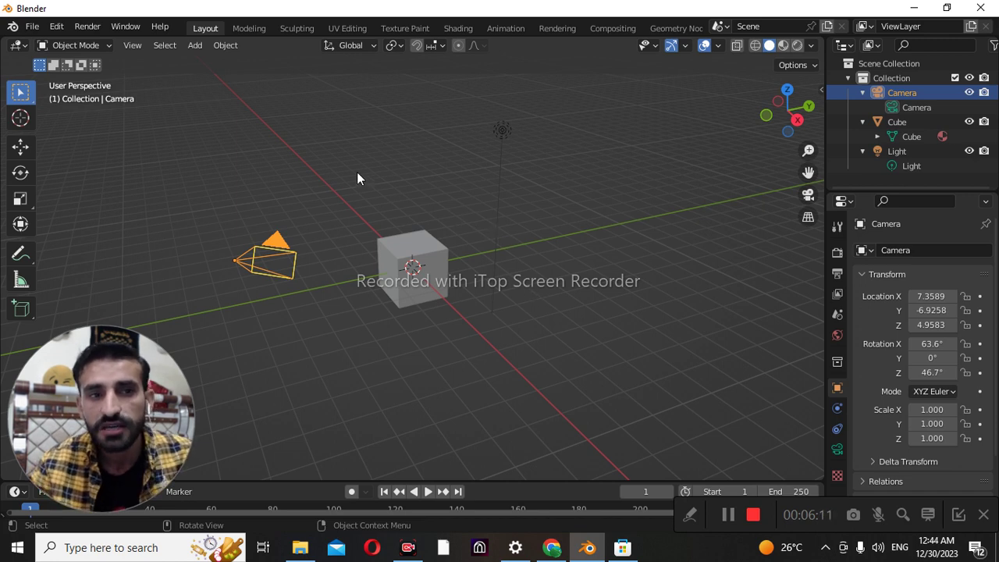
Step: Enable Emulate Numpad in the Input preferences and close the preferences window
left_click(35, 28)
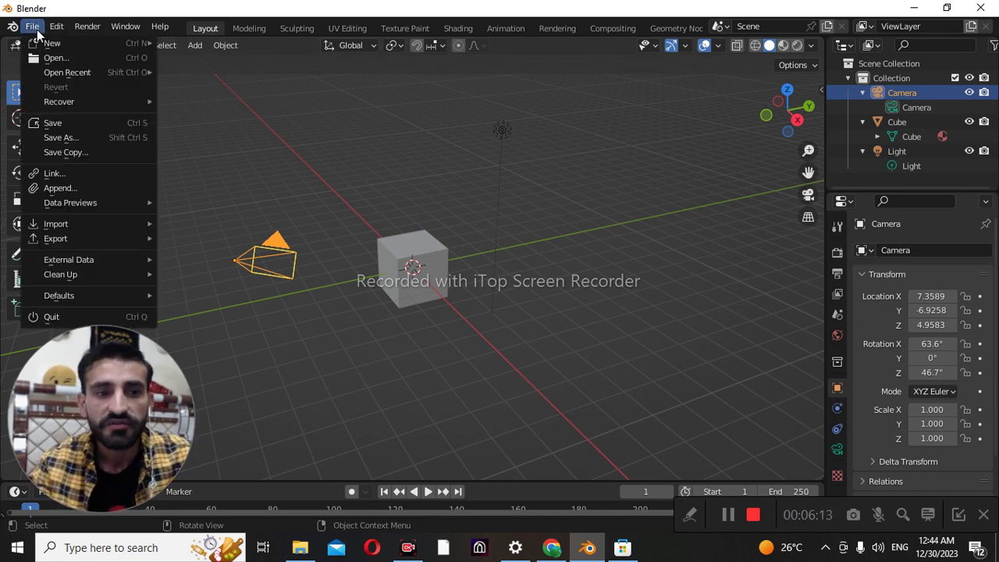
mouse_move(53, 29)
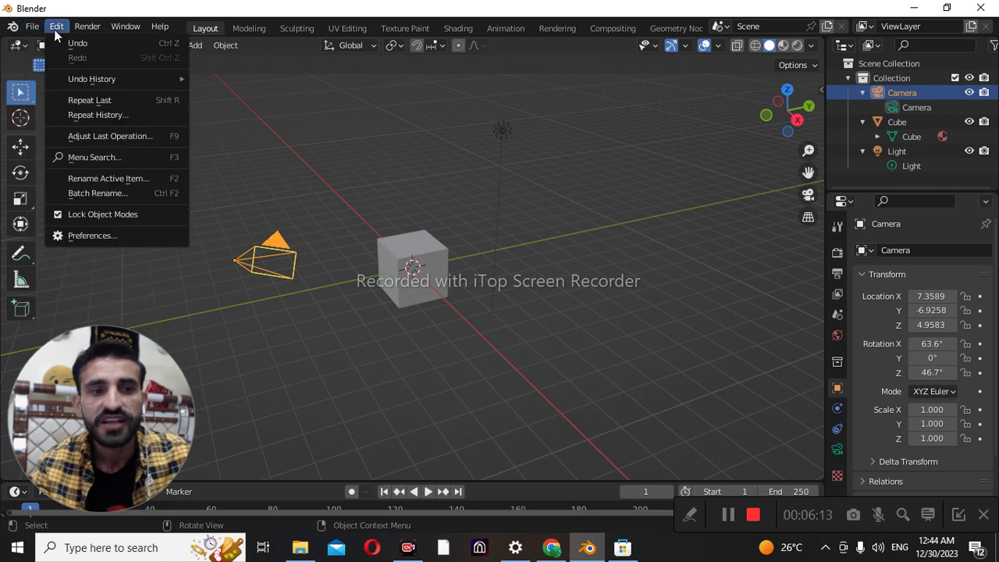
left_click(94, 235)
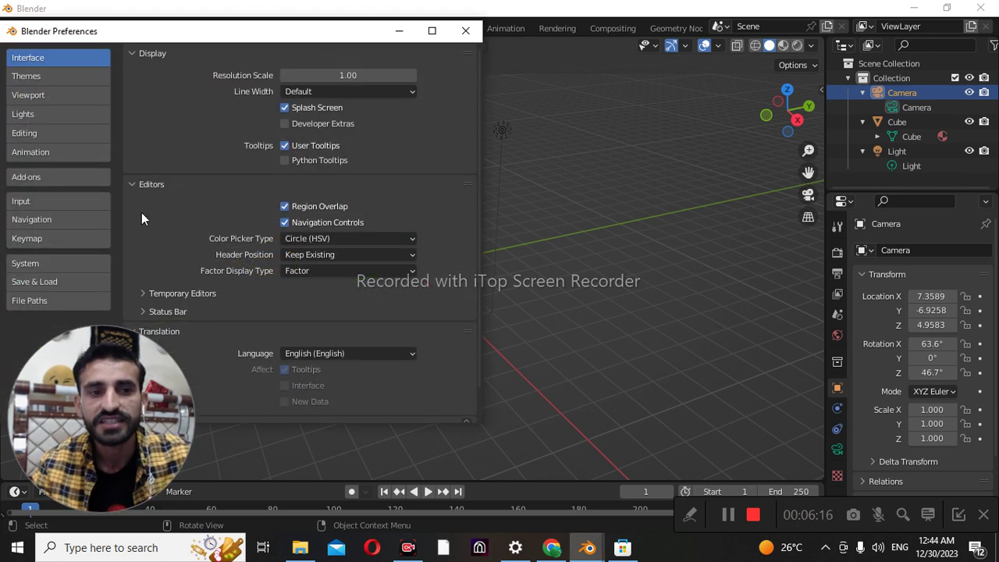
left_click(48, 205)
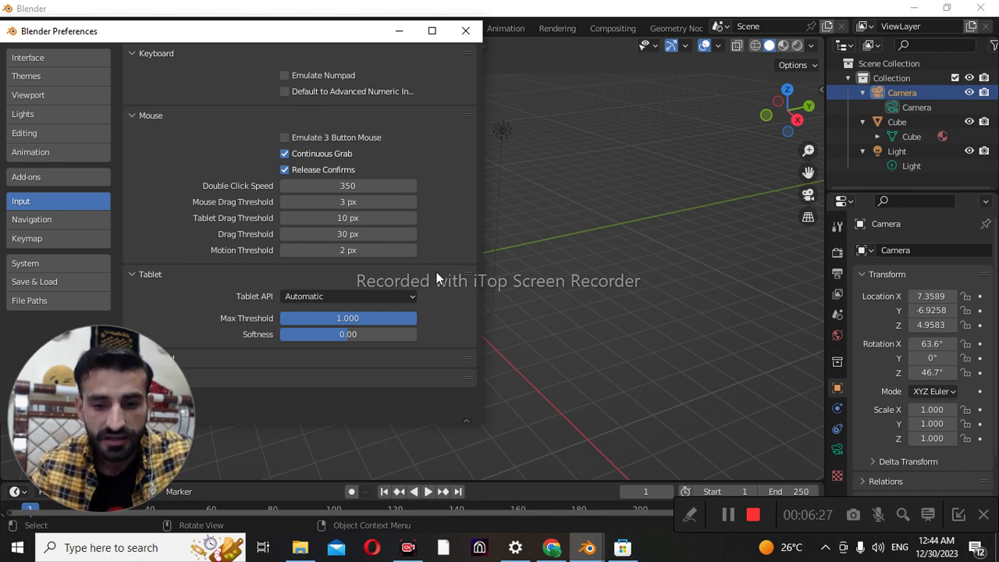
left_click(285, 76)
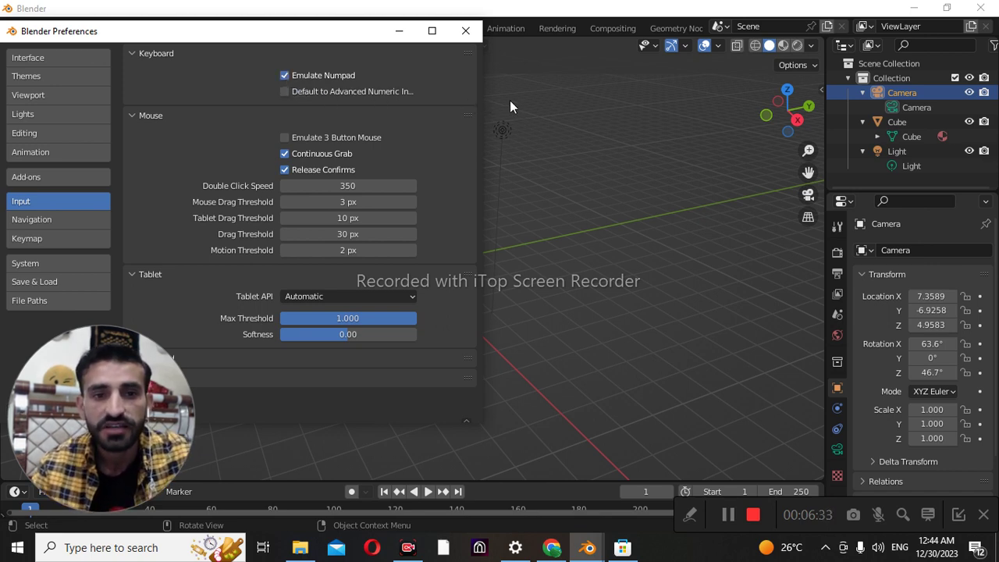
left_click(464, 32)
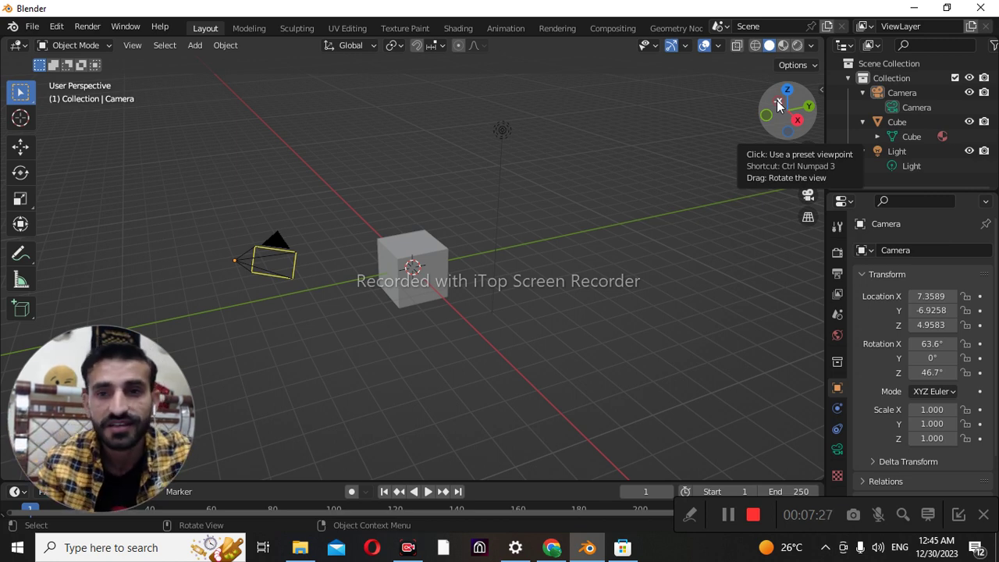
Step: Orbit around the scene, then examine the object context menu commands for the camera and the cube, including Mirror
left_click_drag(777, 100, 804, 109)
right_click(399, 156)
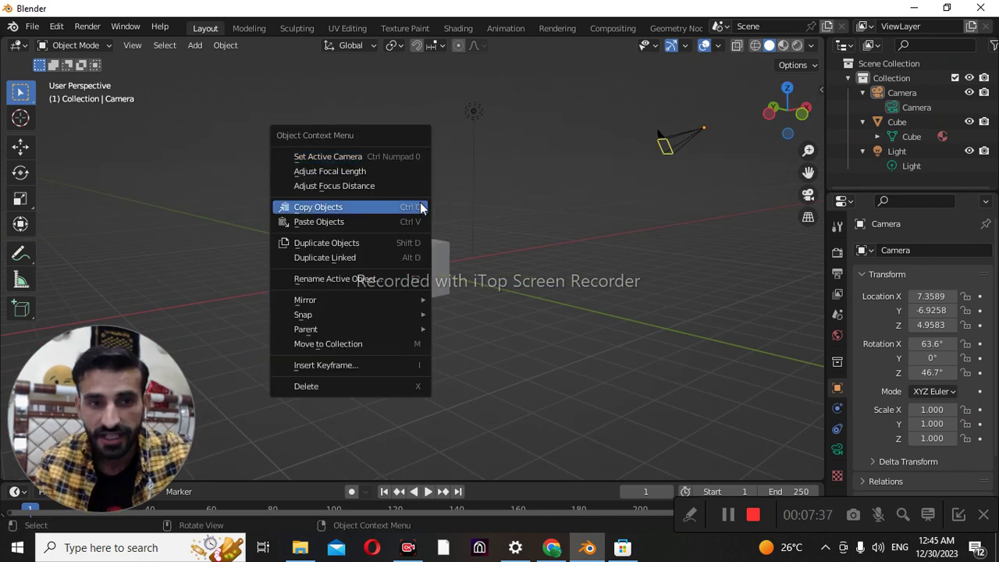
left_click(442, 269)
right_click(431, 254)
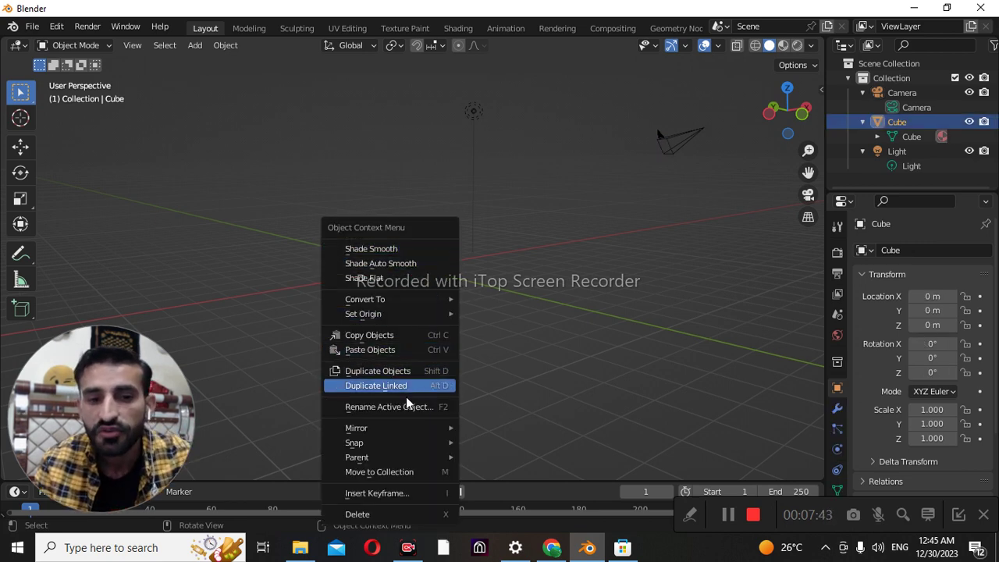
mouse_move(432, 434)
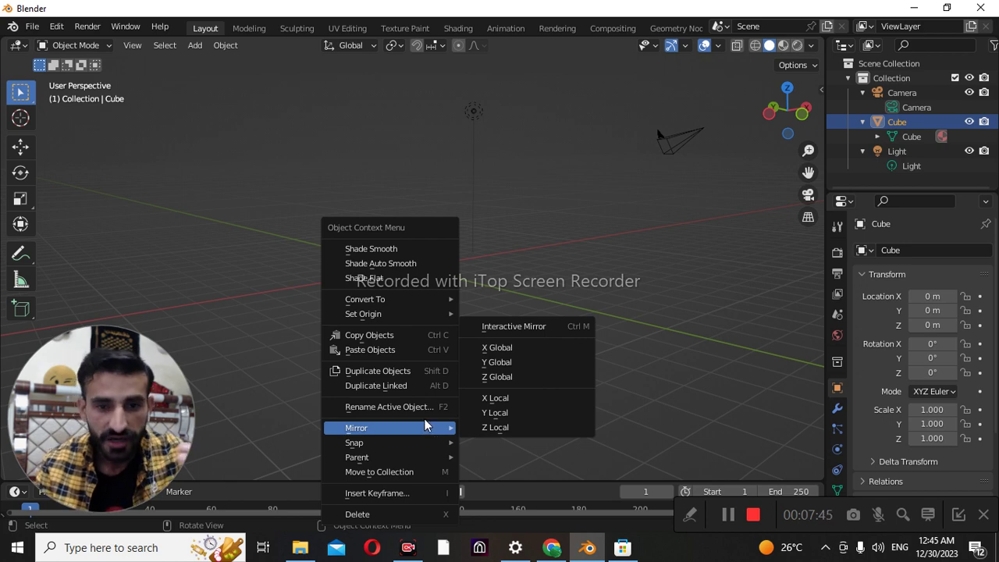
mouse_move(449, 457)
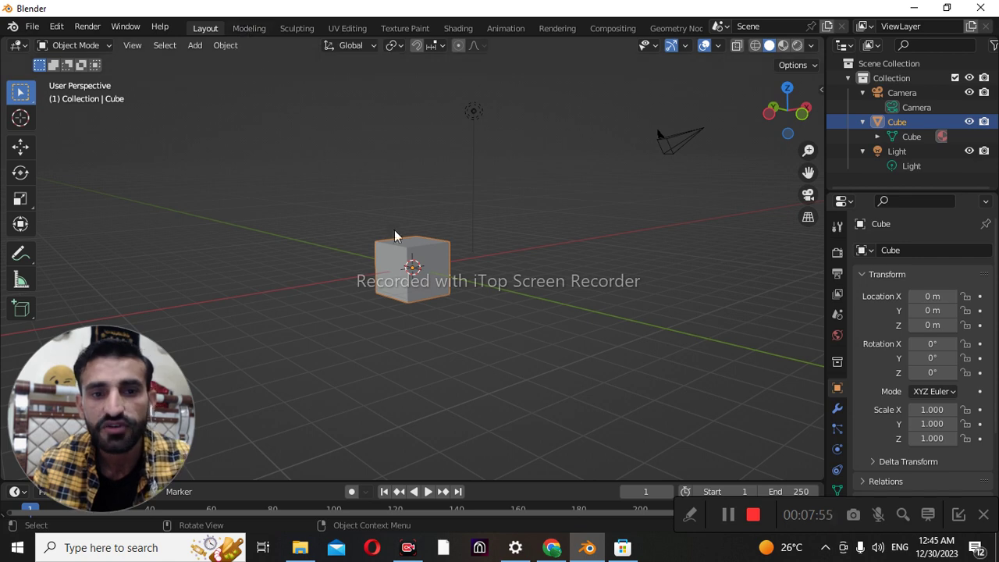
right_click(442, 265)
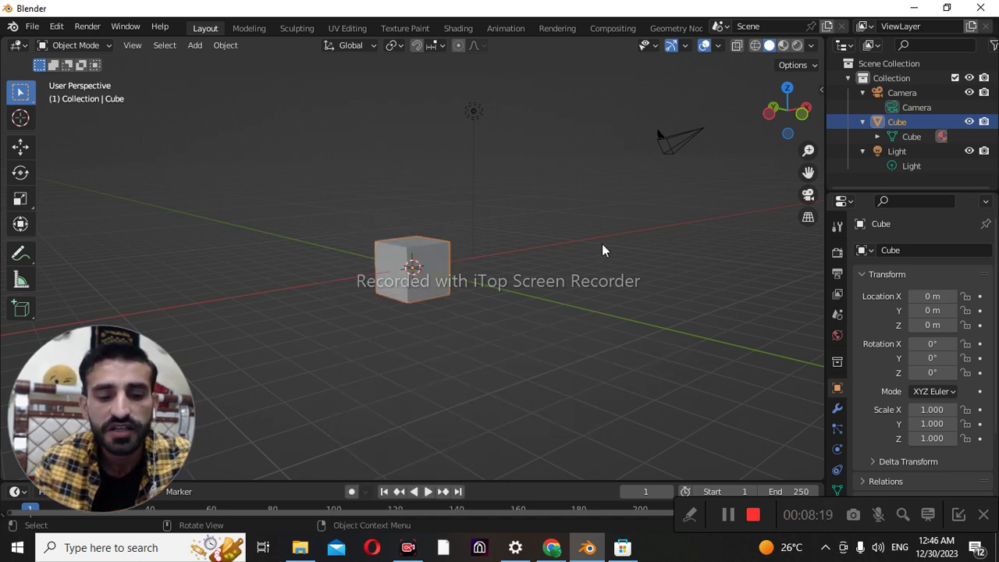
Step: Try the interactive mirror on the cube and inspect the cube up close
key("ctrl+m")
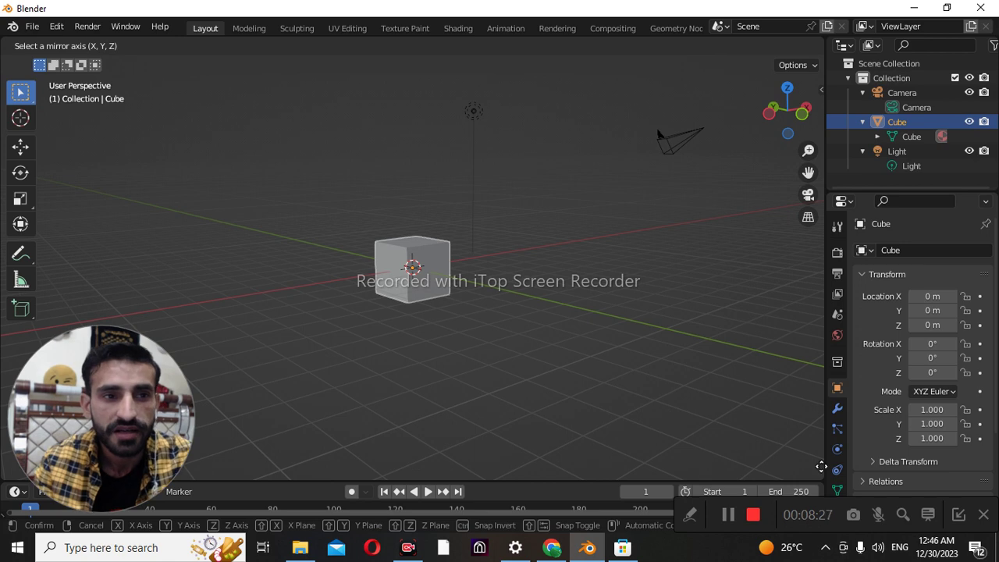
left_click(635, 150)
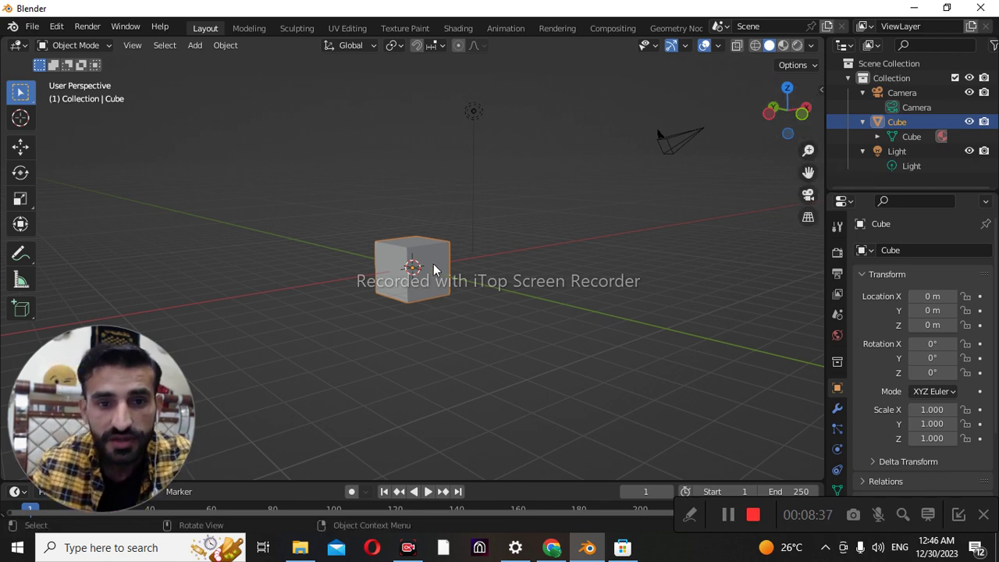
scroll(441, 273, "up", 5)
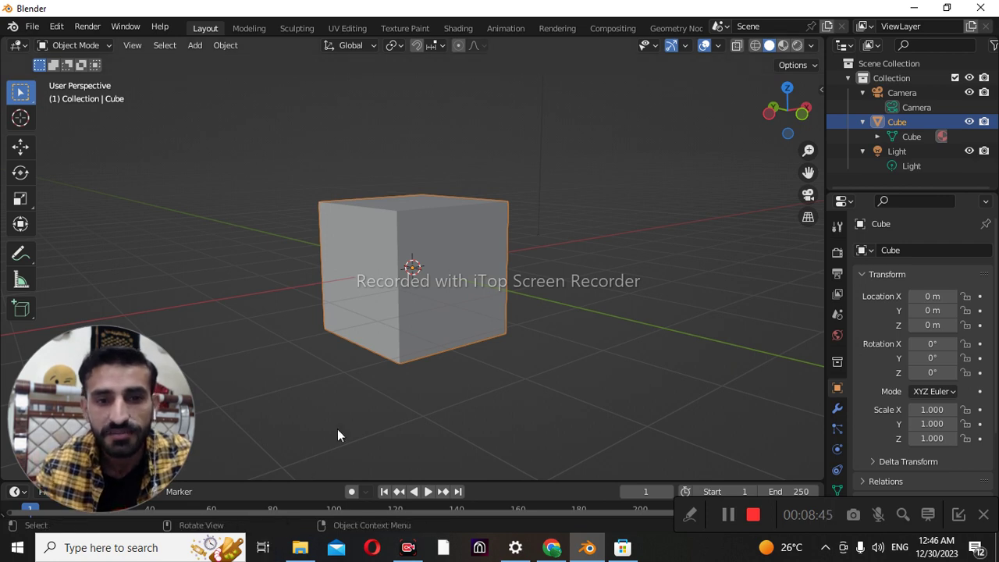
Step: Zoom in and out on the cube, then pan the viewport up and back down to examine the scene
scroll(403, 275, "down", 6)
scroll(403, 275, "up", 3)
scroll(404, 276, "up", 3)
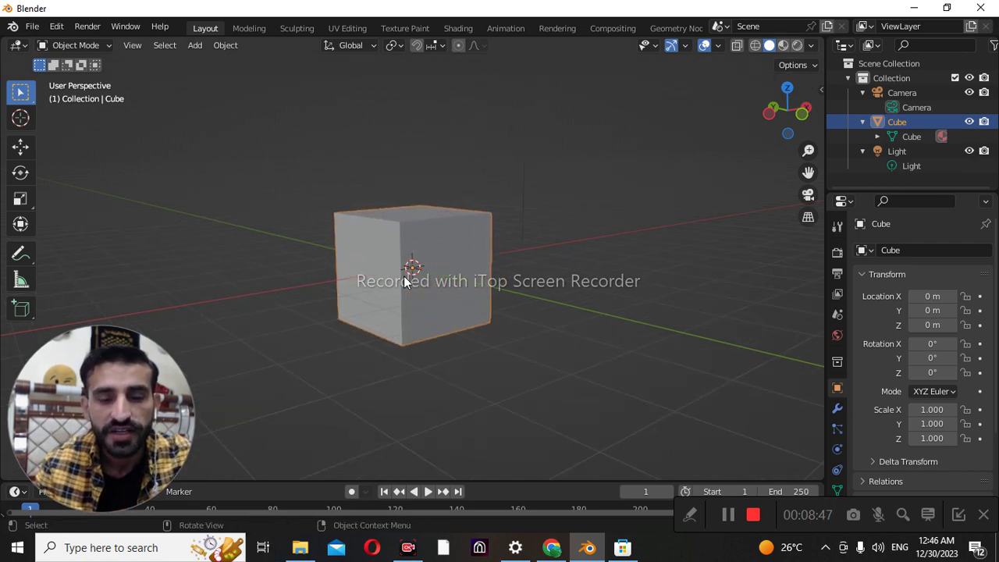
scroll(403, 276, "down", 5)
scroll(403, 276, "up", 5)
scroll(403, 276, "down", 3)
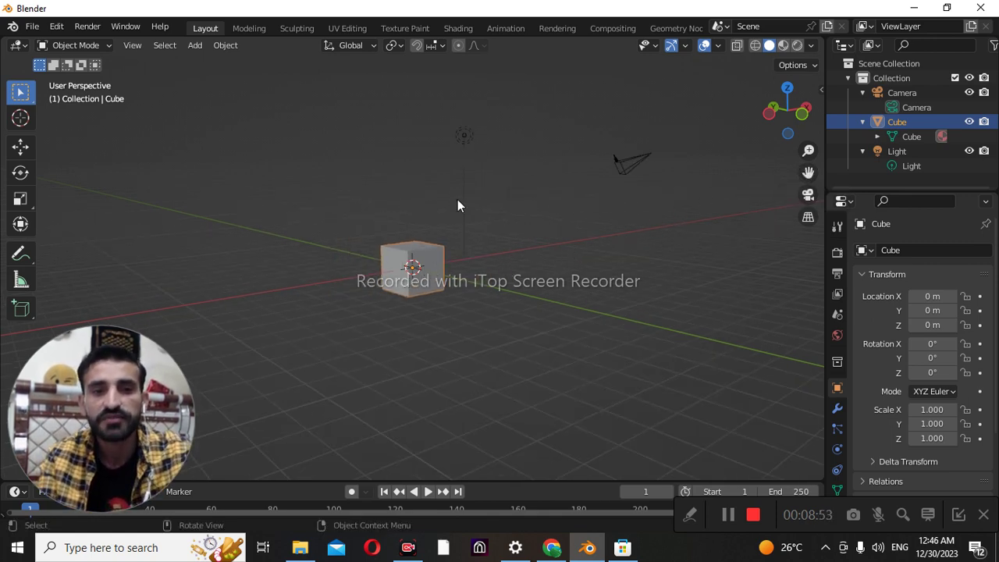
scroll(448, 254, "up", 5)
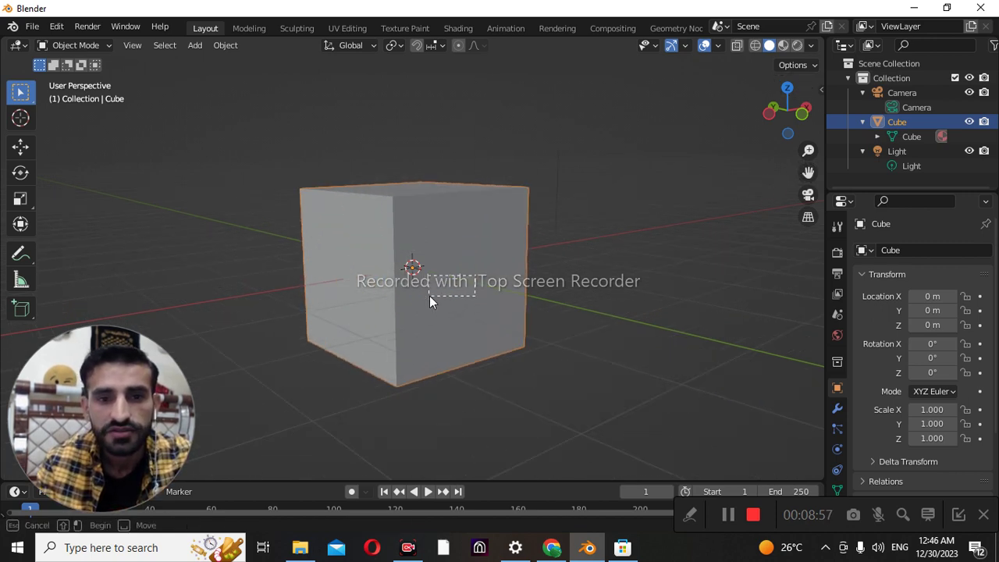
left_click_drag(808, 172, 763, 115)
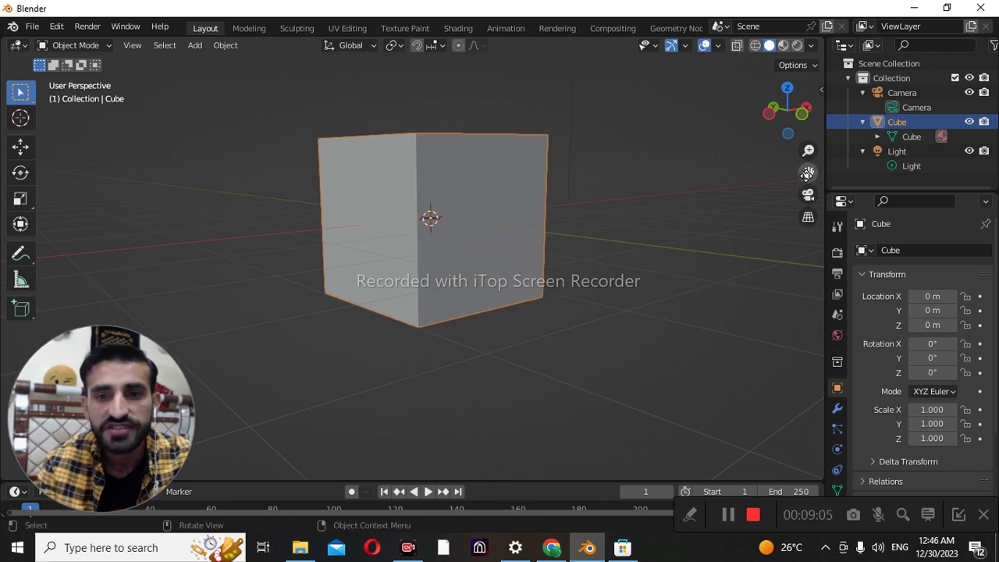
left_click_drag(808, 172, 751, 231)
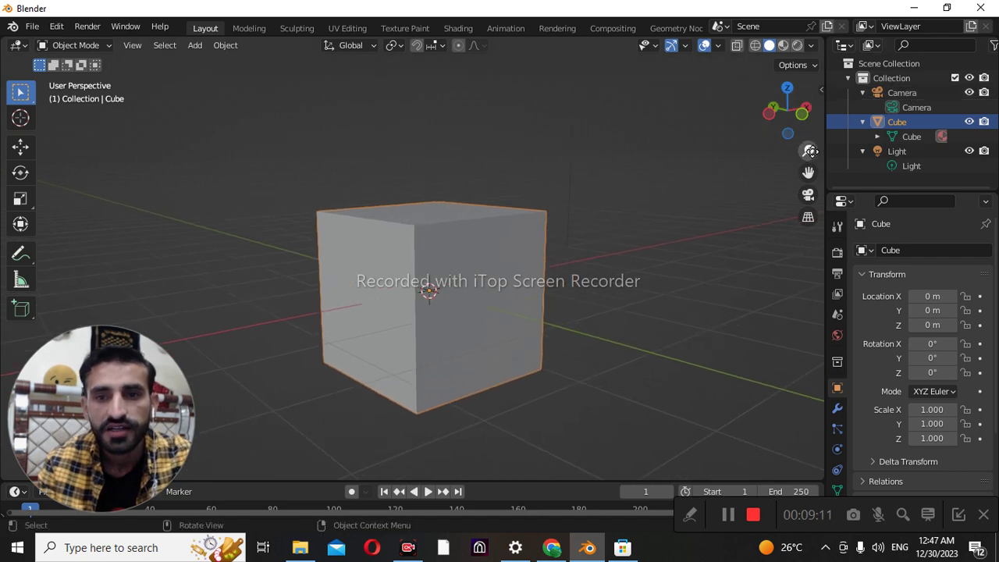
Step: View the cube through the scene camera, then return to the user perspective view
scroll(632, 198, "down", 4)
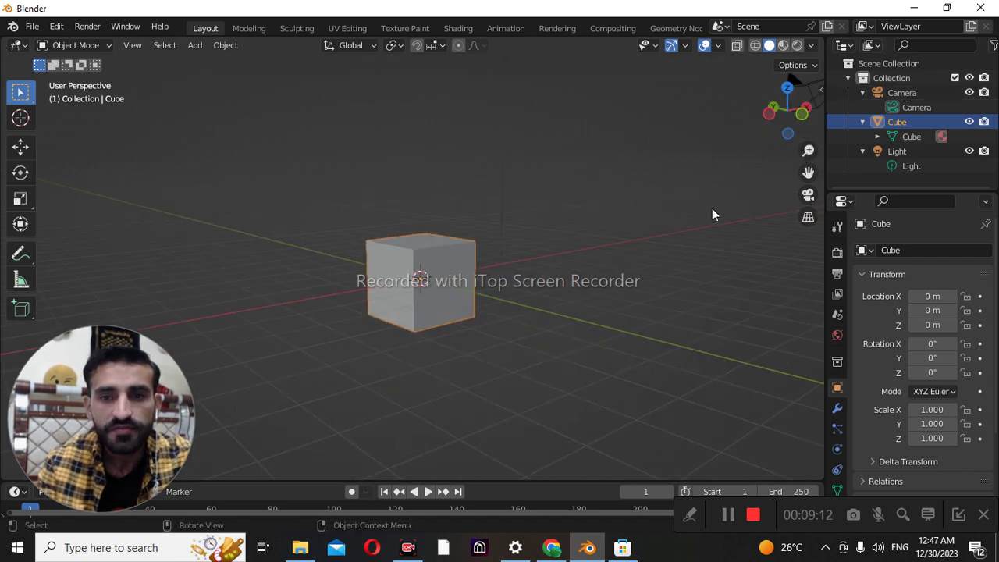
left_click(808, 195)
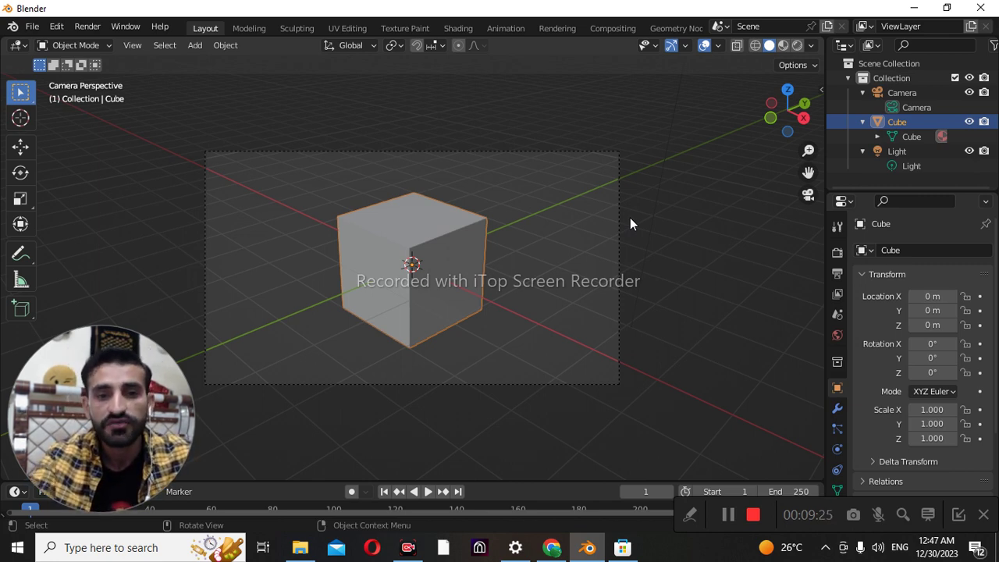
left_click(809, 194)
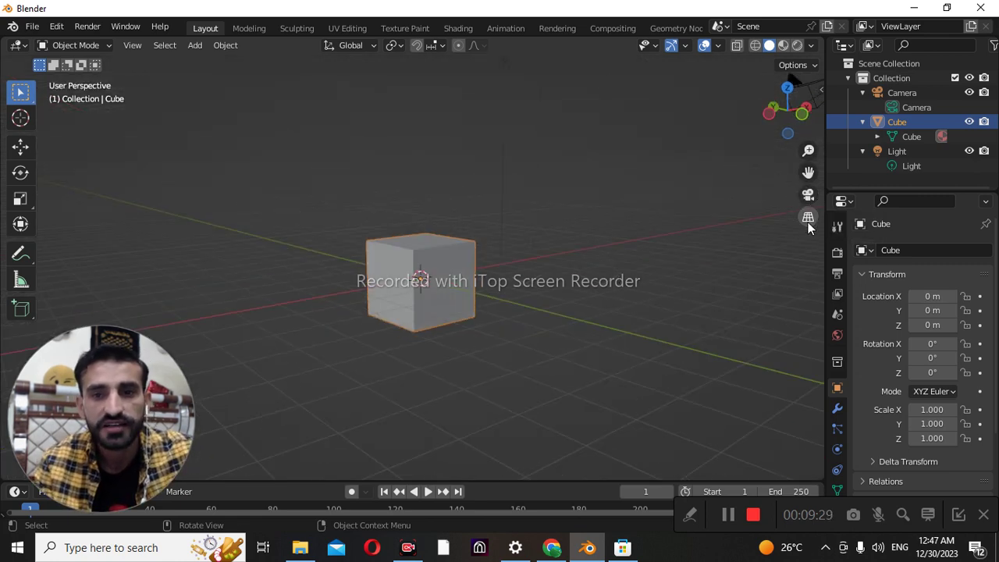
Step: Deselect the cube and compare perspective and orthographic projections of the scene repeatedly, finishing in orthographic
left_click(808, 218)
left_click(695, 227)
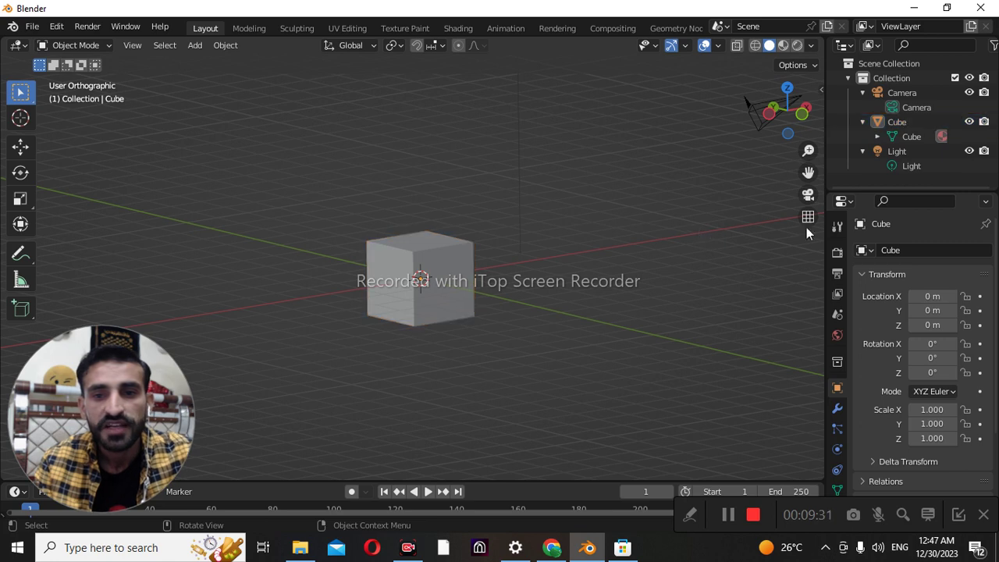
left_click(809, 217)
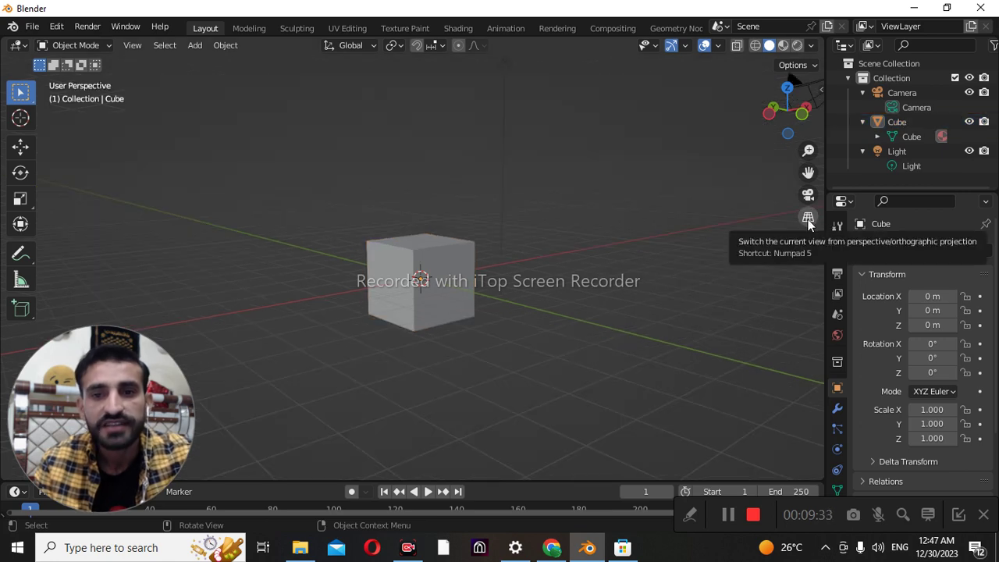
left_click(809, 217)
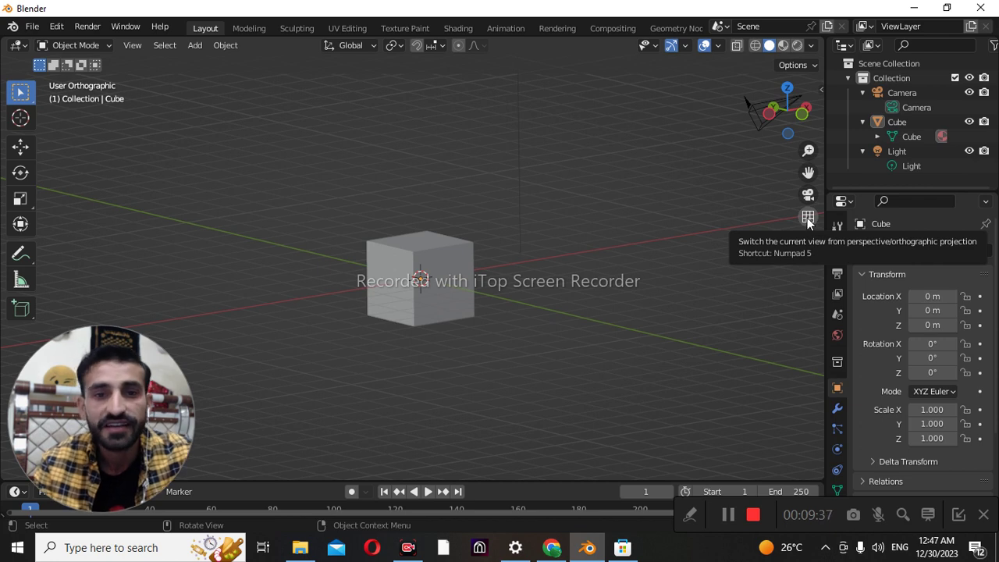
left_click(809, 221)
left_click(808, 221)
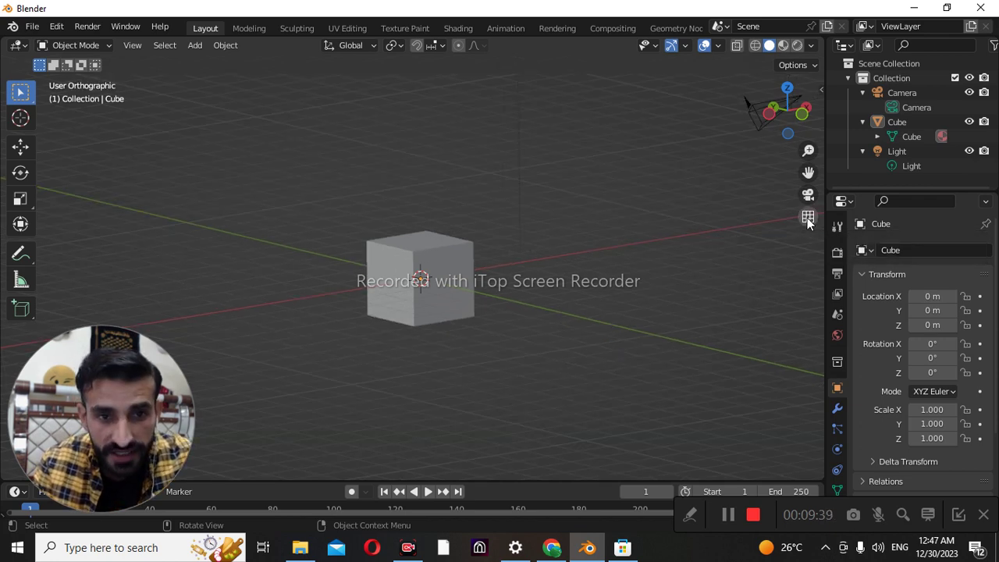
left_click(808, 221)
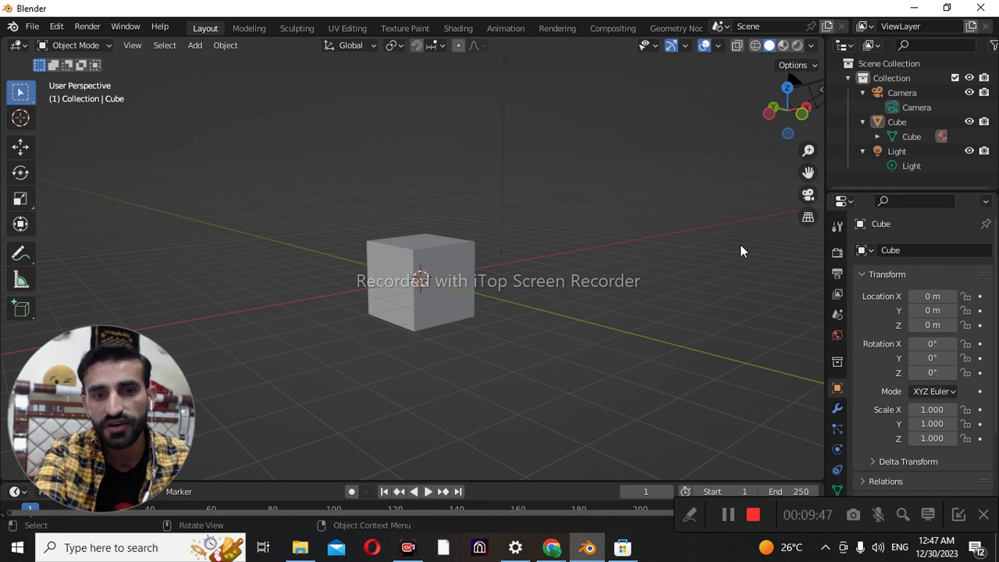
left_click(808, 221)
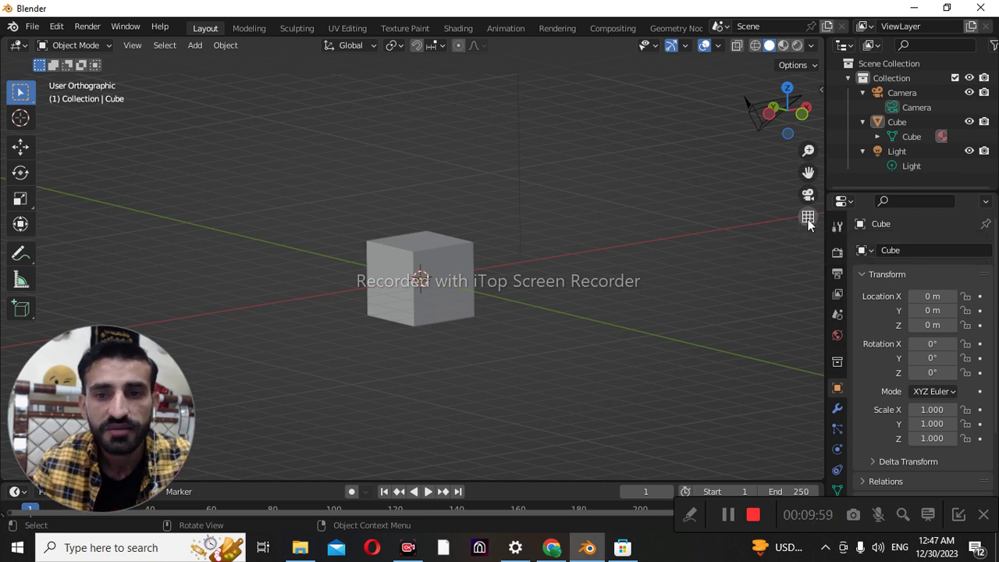
left_click(809, 219)
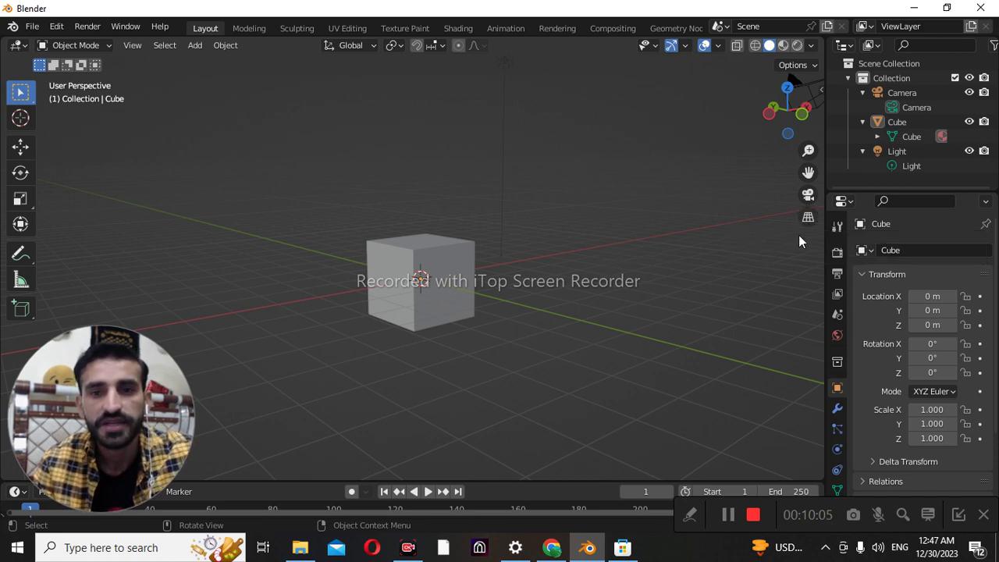
left_click(809, 219)
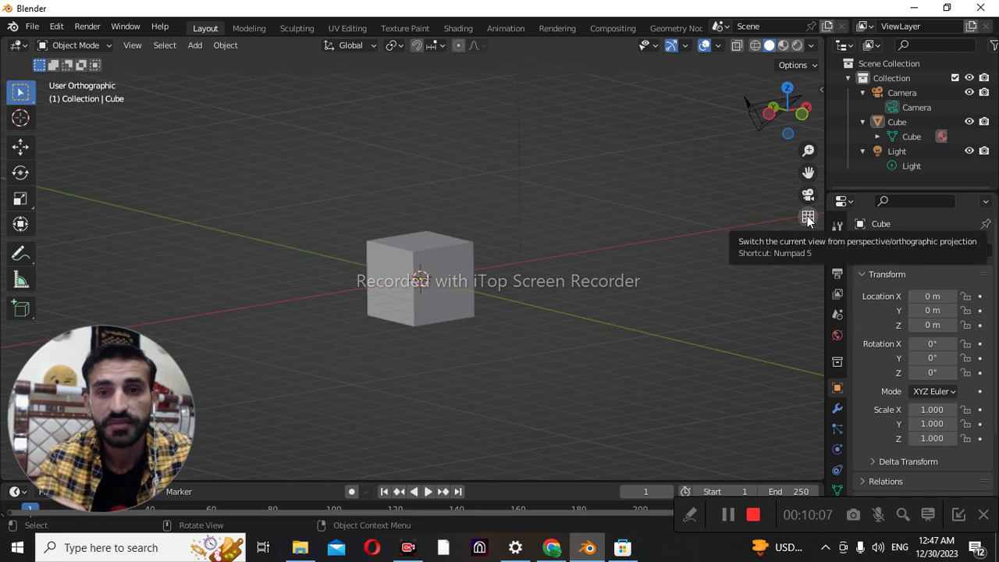